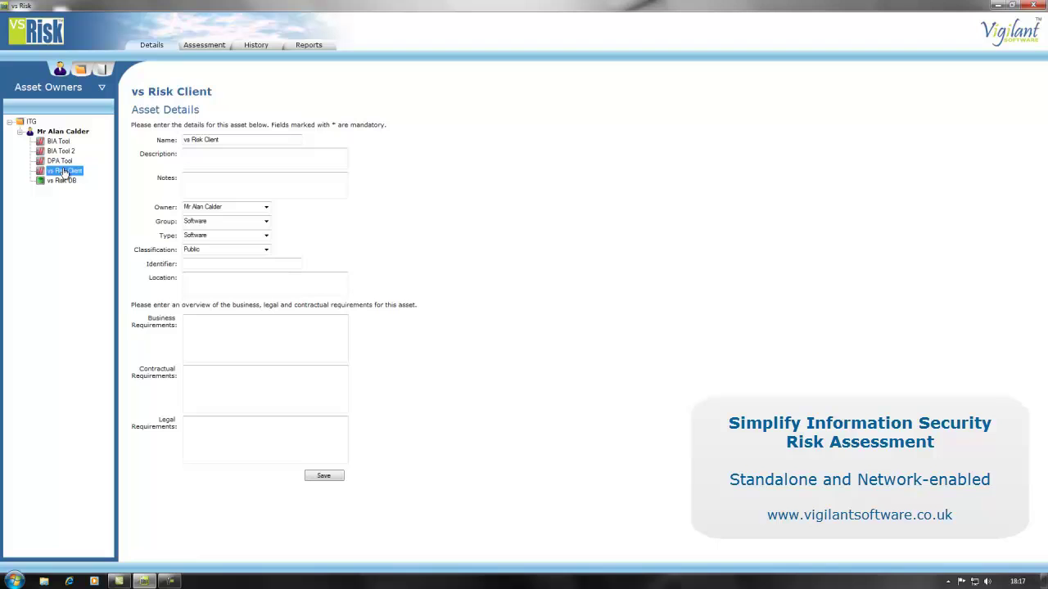
Edit the Business/Integrity assessment from the vs Risk Client assessments overview.
click(202, 48)
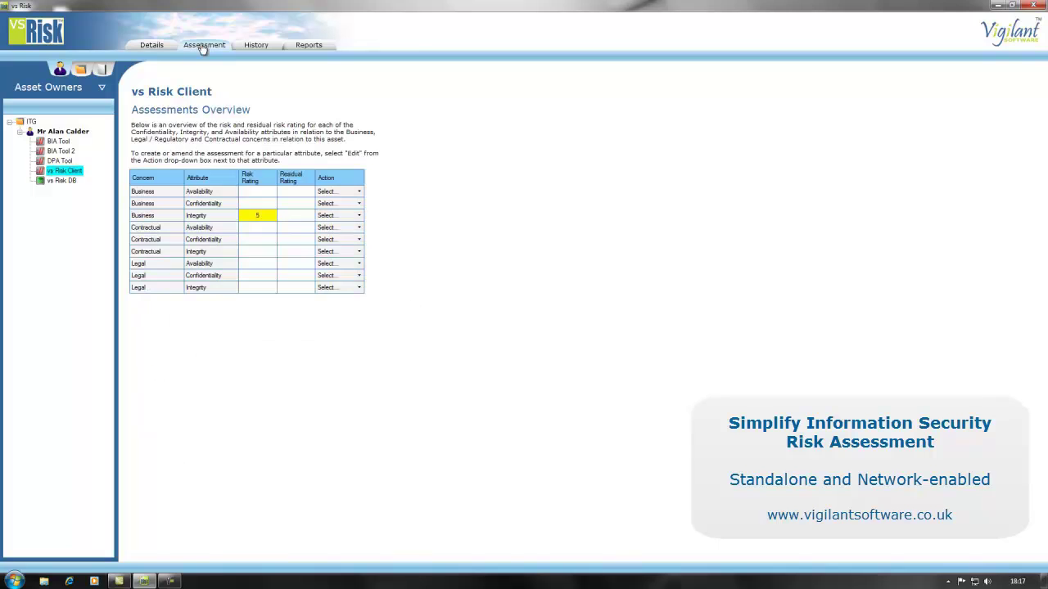
click(359, 216)
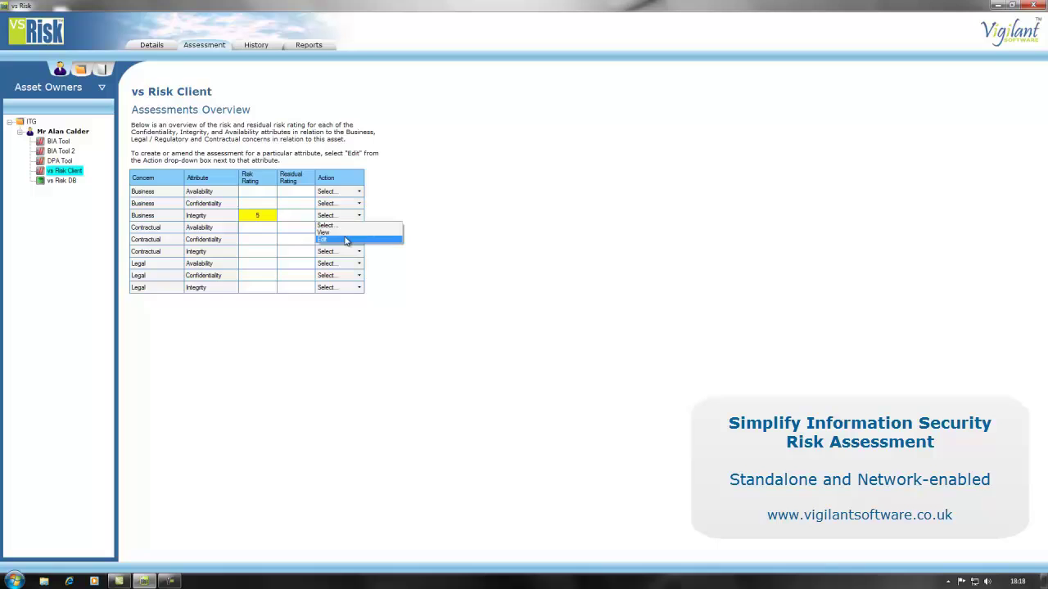
click(346, 240)
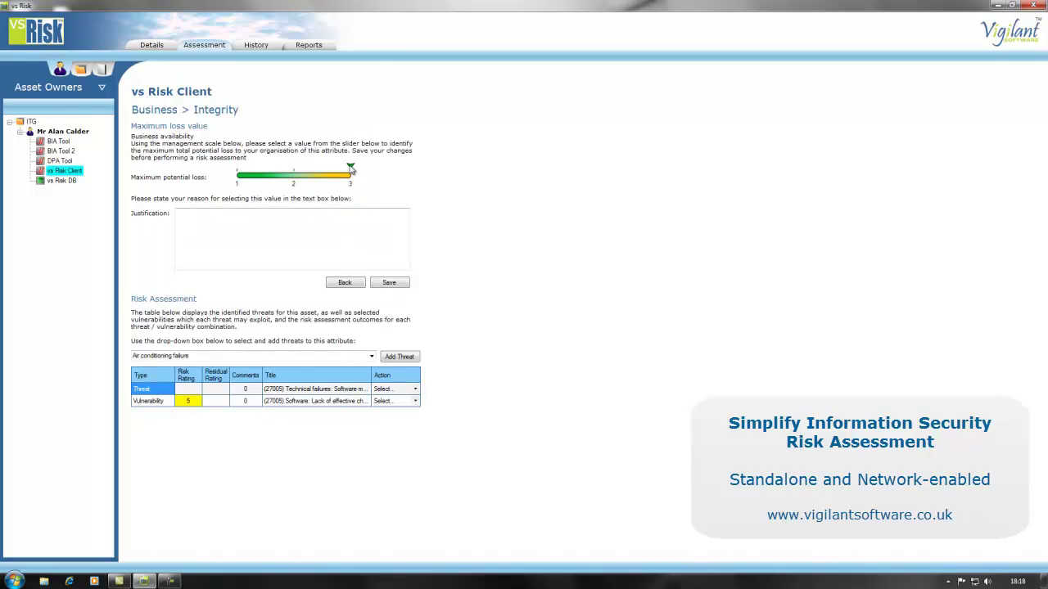
Add the Denial of service attack threat and start adding a vulnerability to it.
click(371, 357)
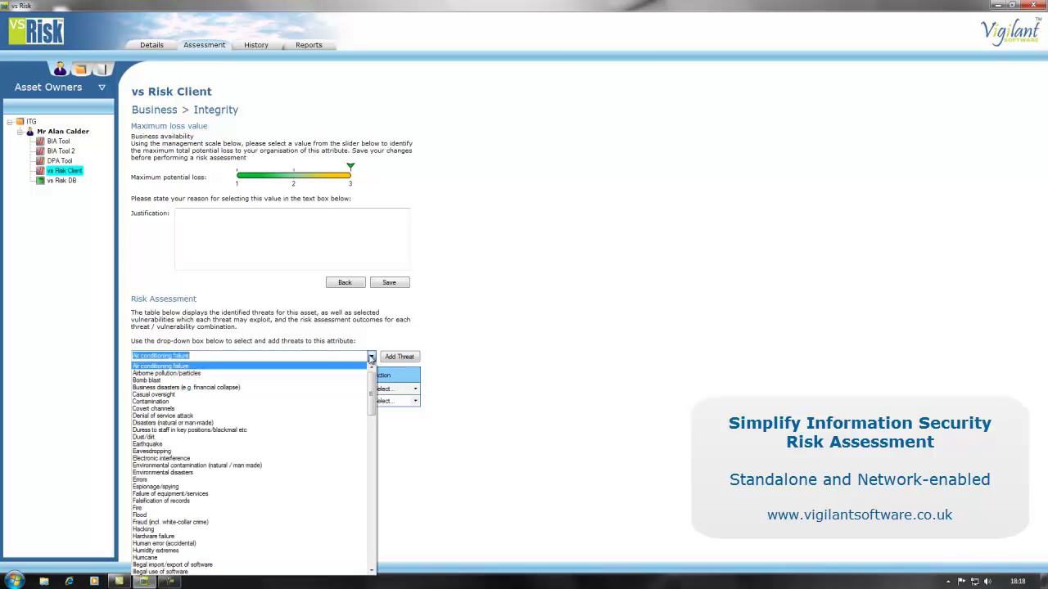
click(290, 417)
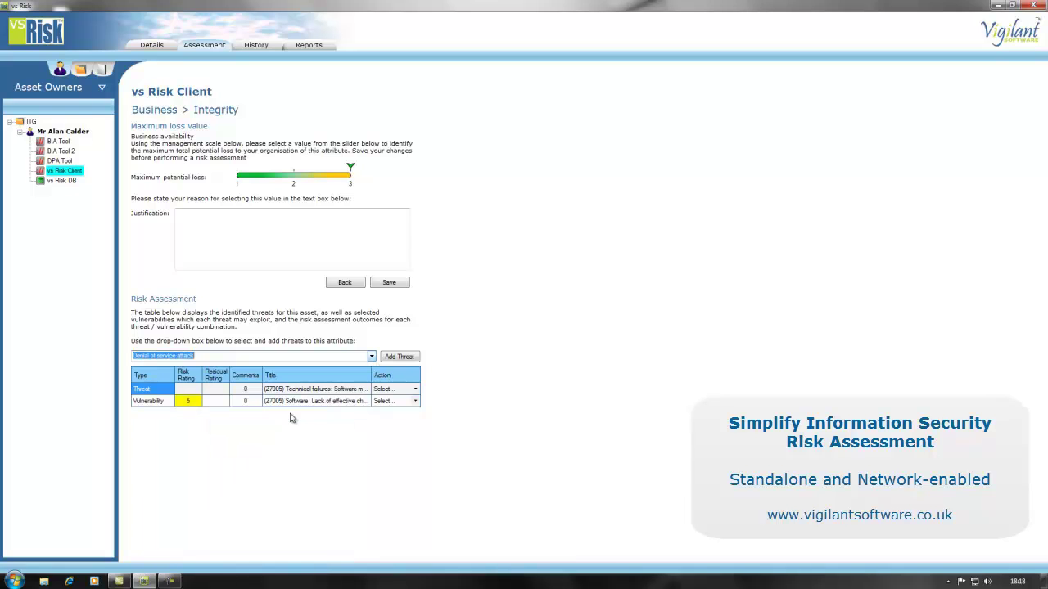
click(390, 360)
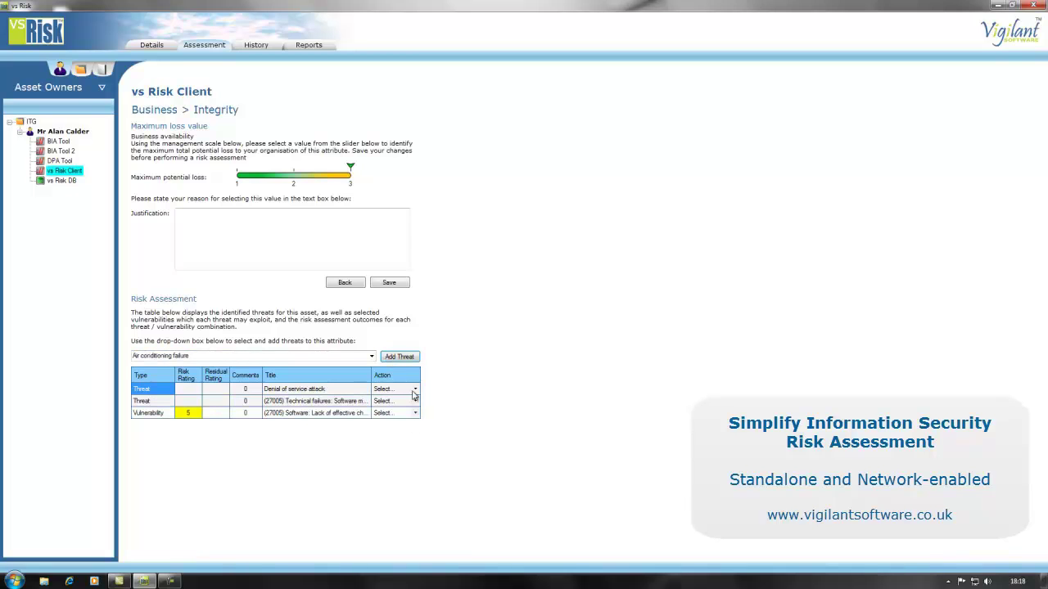
click(415, 389)
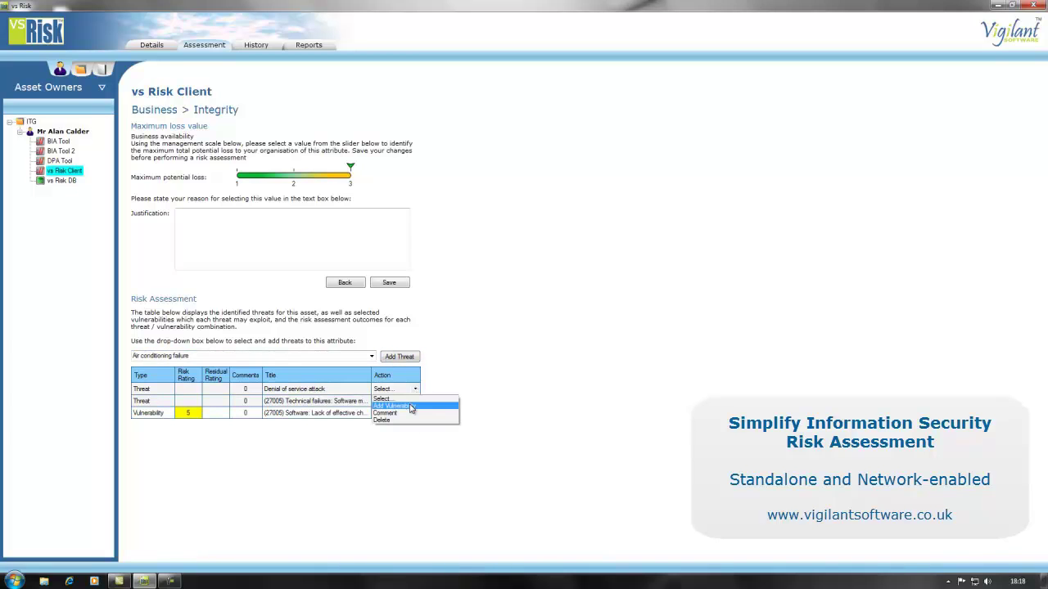
click(411, 408)
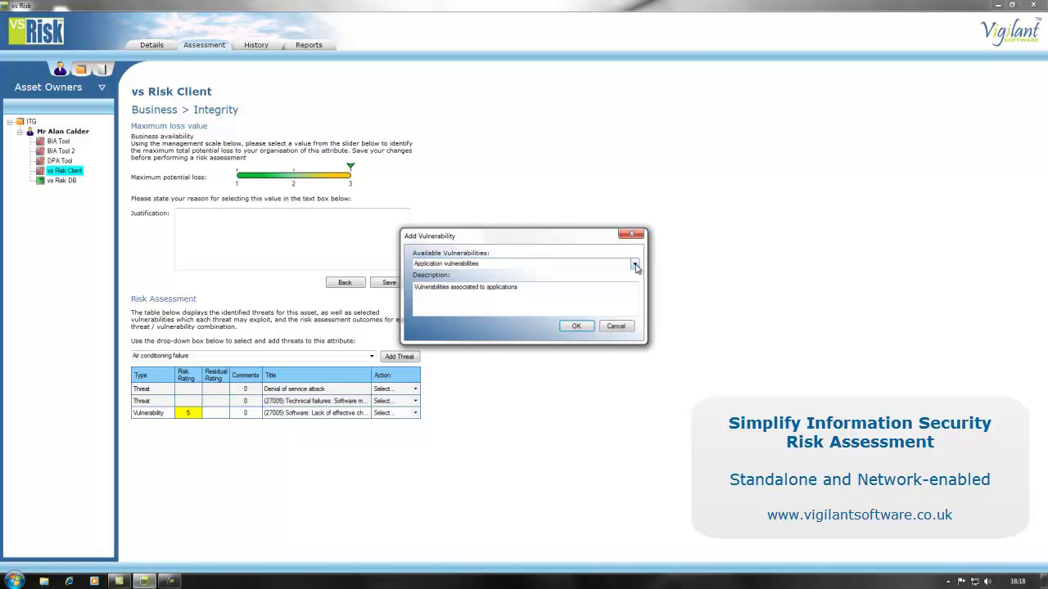
Accept Application vulnerabilities, set likelihood to 3 (rating 5), and advance to the Review step.
click(575, 326)
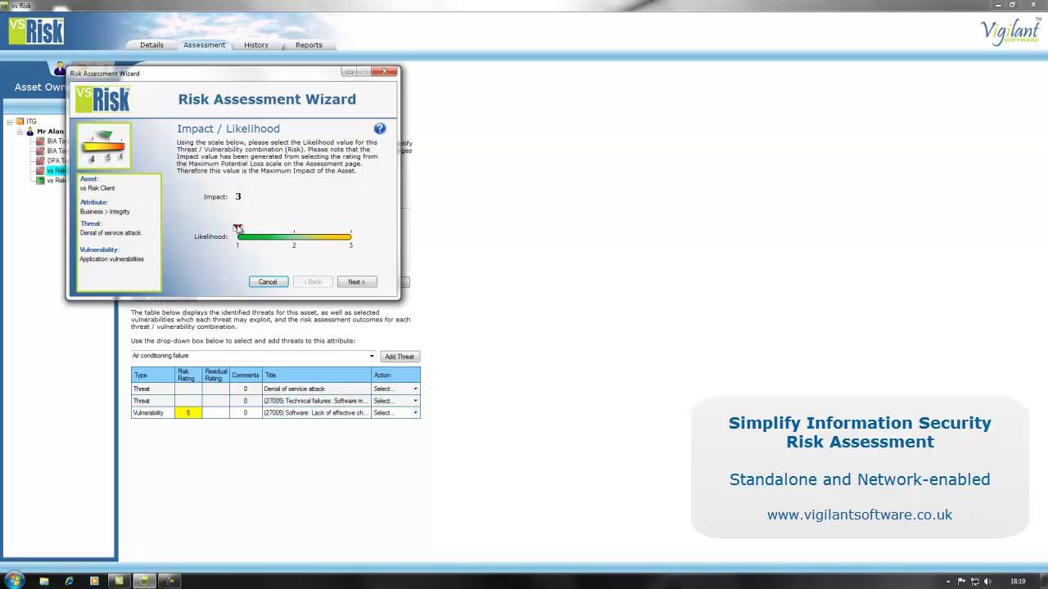
drag(237, 228, 330, 241)
click(351, 283)
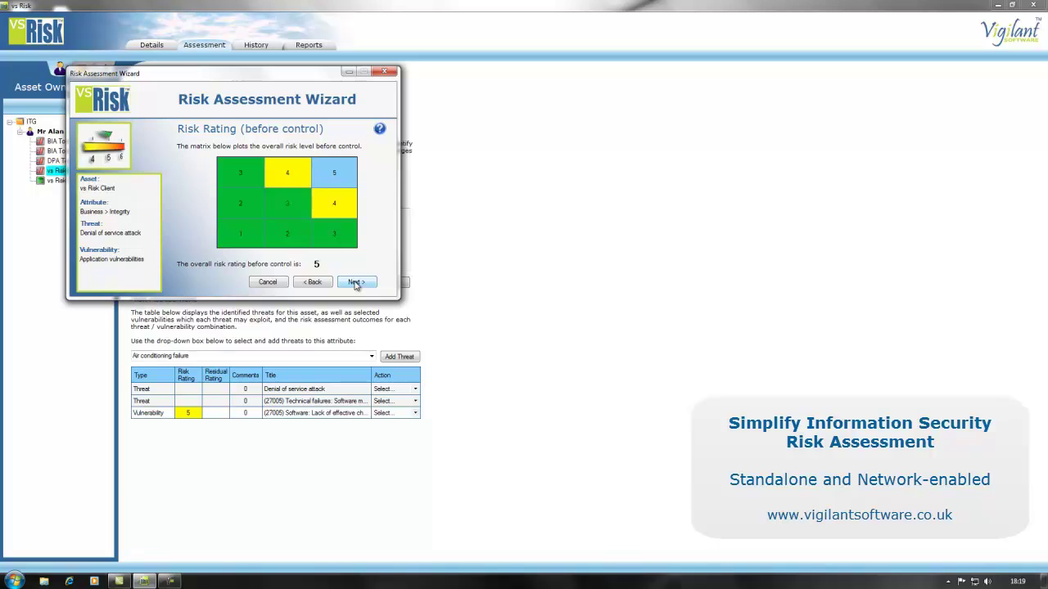
click(355, 283)
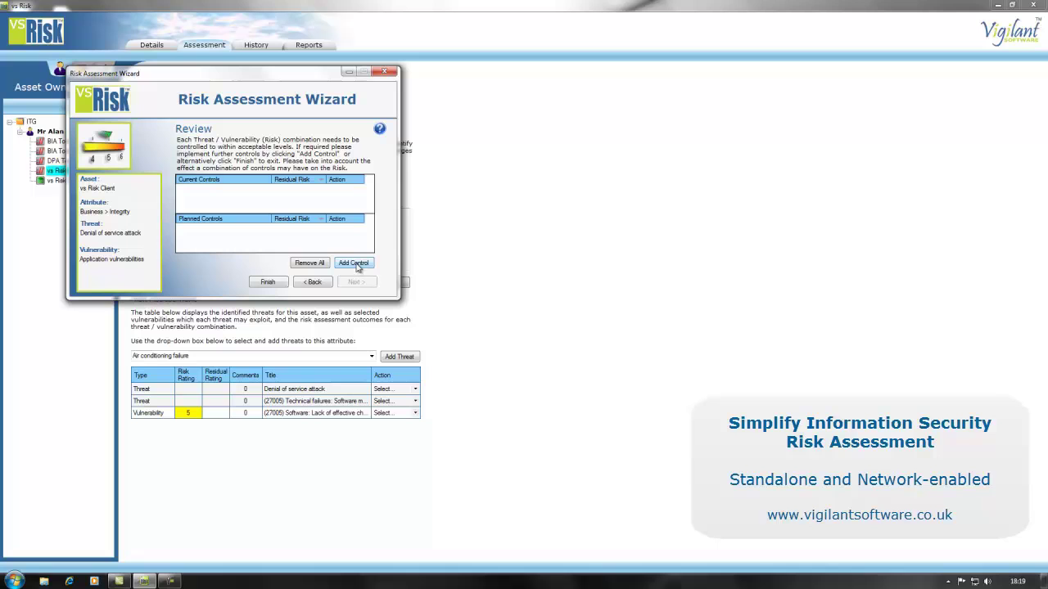
Add planned control A.5.1.1 Information security policy document with target date 12 April 2012.
click(355, 264)
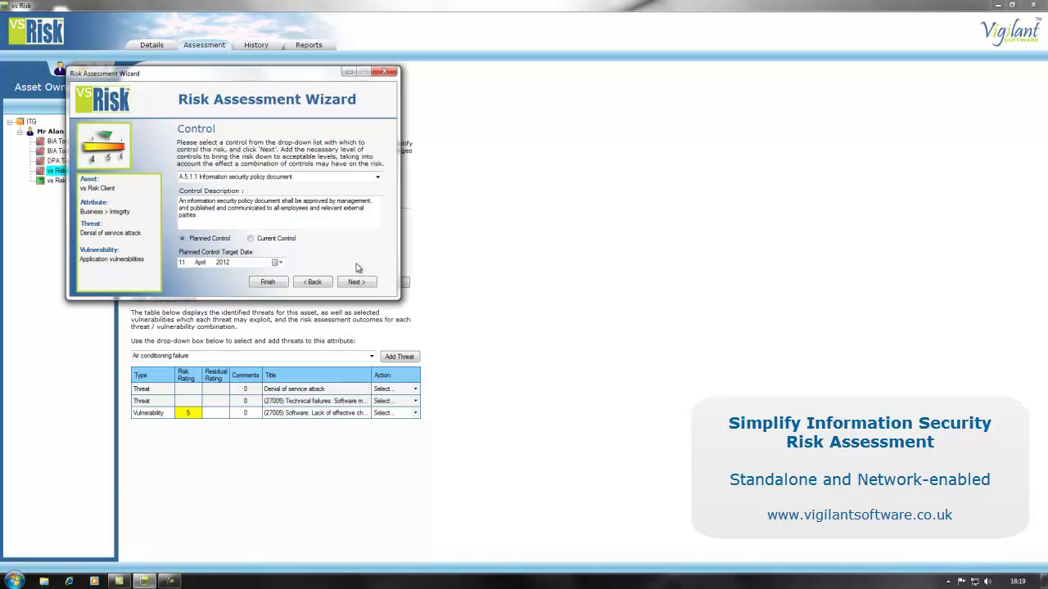
click(377, 179)
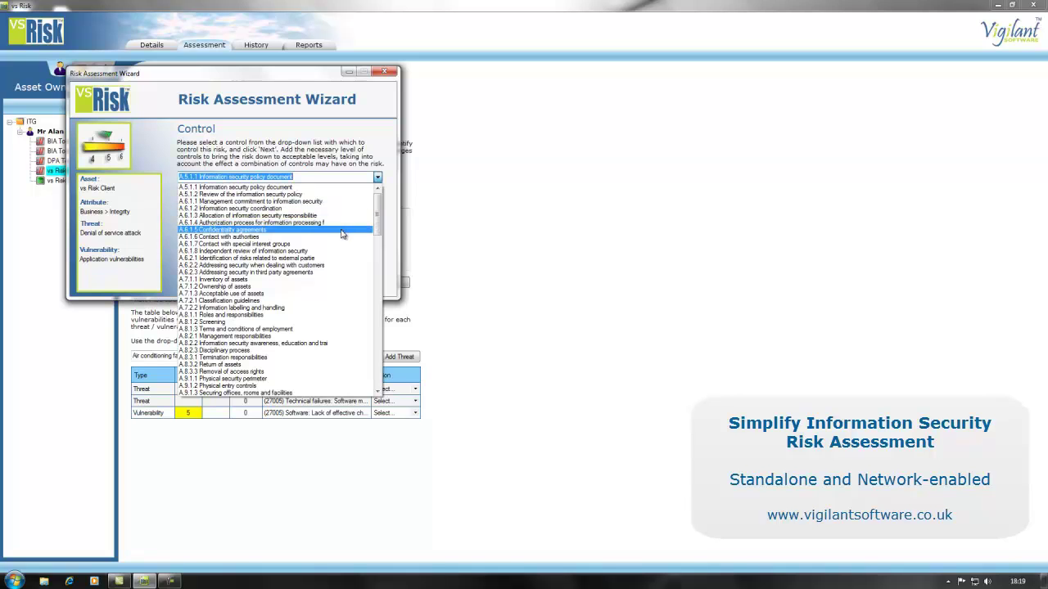
click(345, 187)
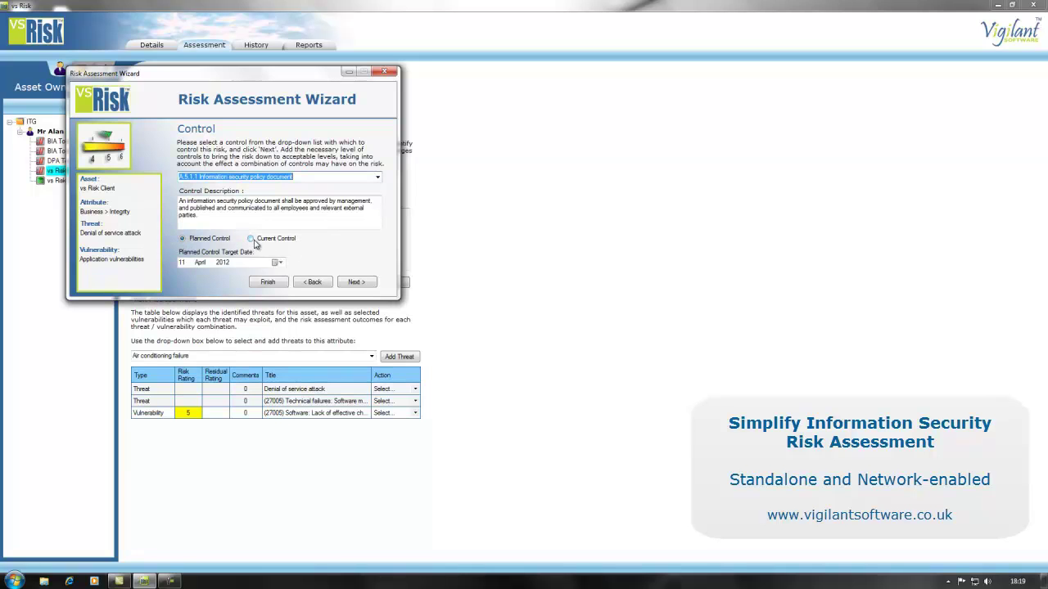
click(277, 262)
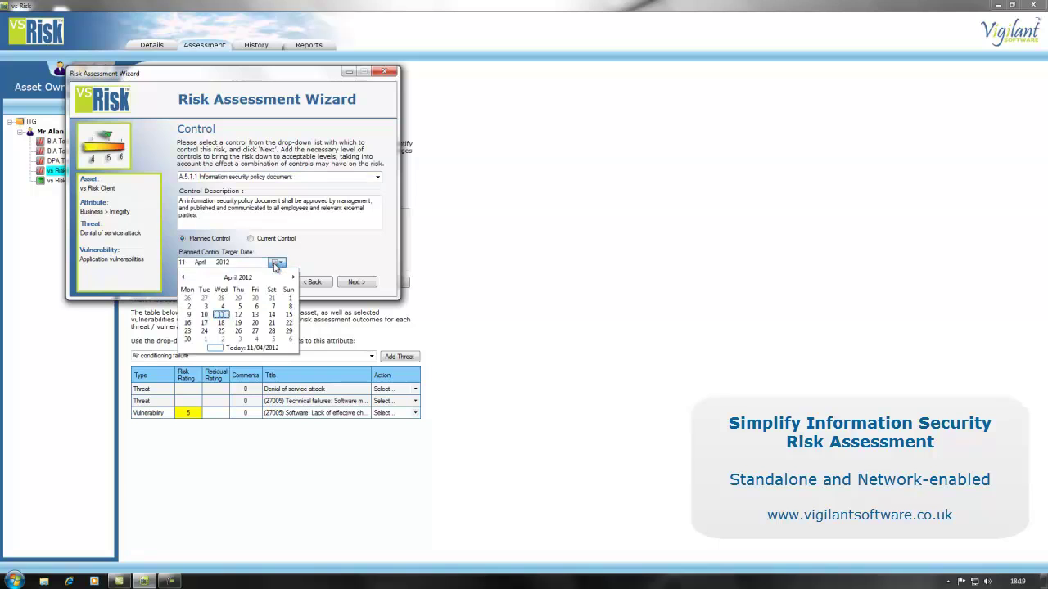
click(238, 315)
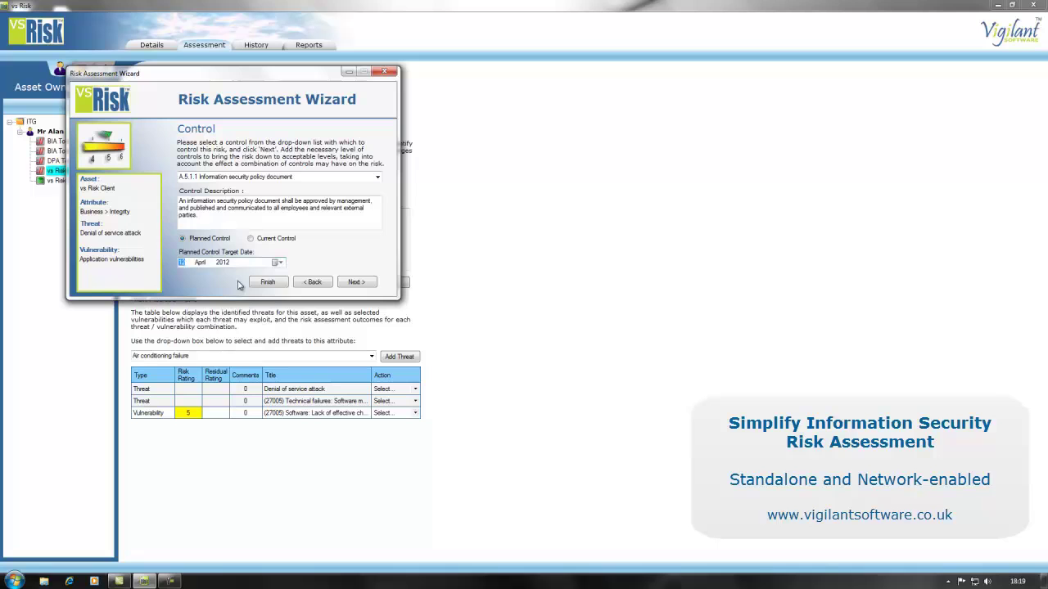
Set revised impact and likelihood to 2, giving a residual rating of 3.
click(352, 283)
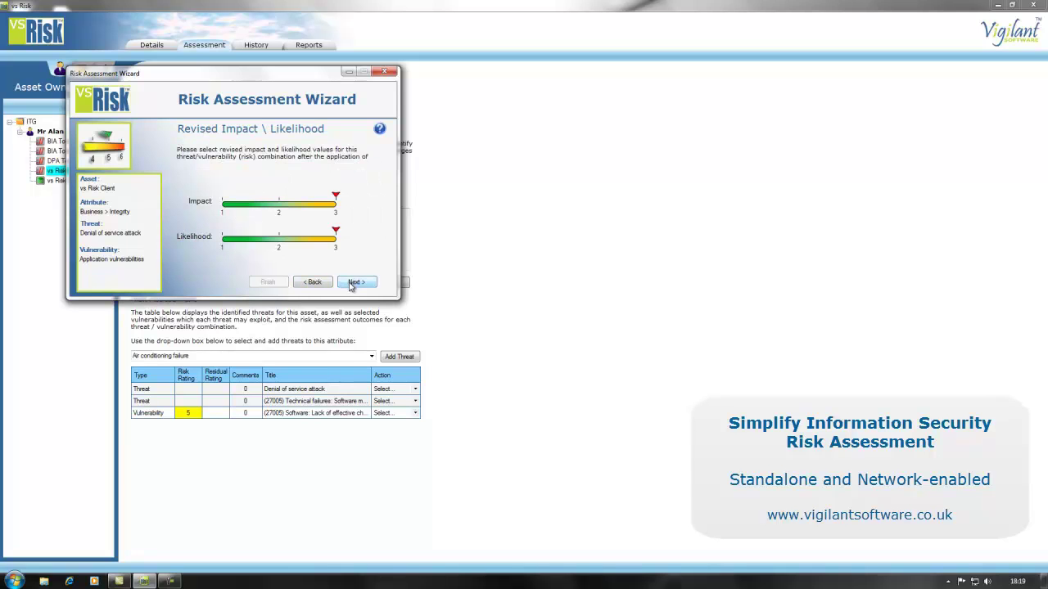
drag(334, 197, 288, 204)
drag(336, 233, 301, 235)
click(352, 283)
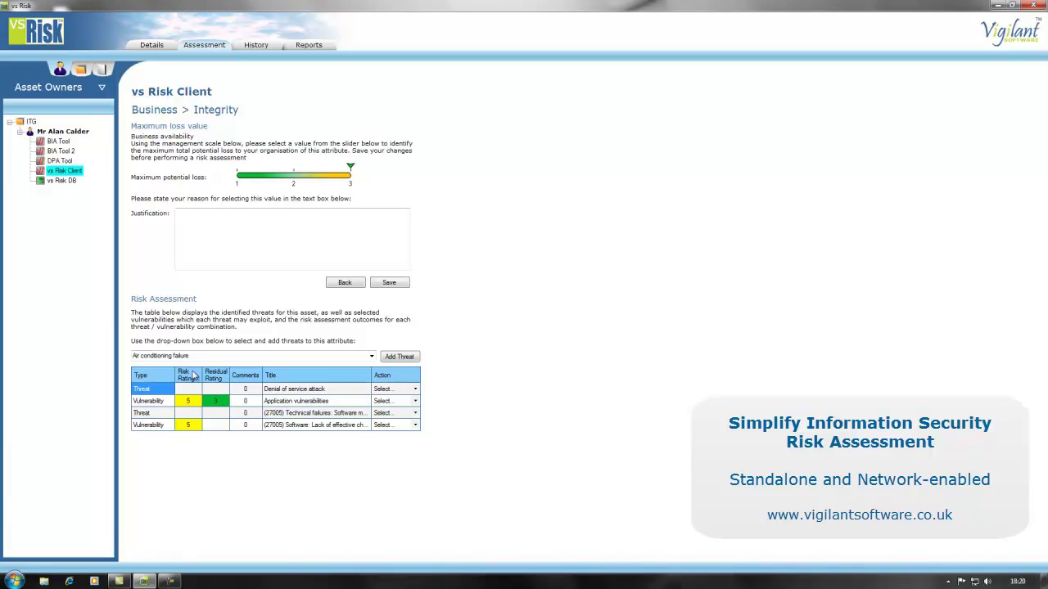
Add a new asset under the owner named BIA Tool 3.
right_click(72, 135)
click(82, 136)
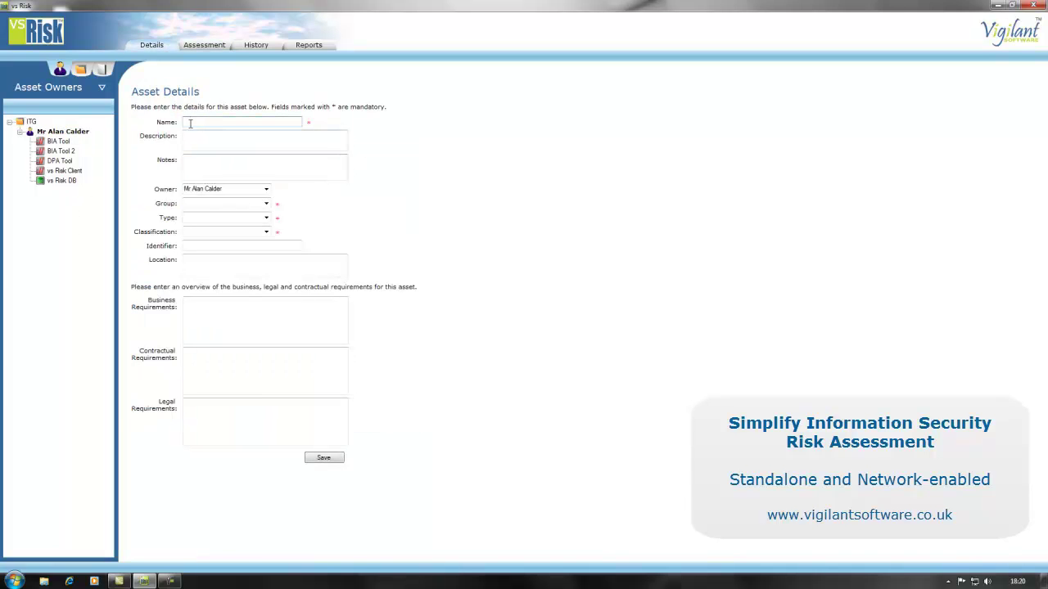
text(BIA Tool 3)
Set group vs Risk, type Software, classification Restricted, and save the asset.
click(266, 205)
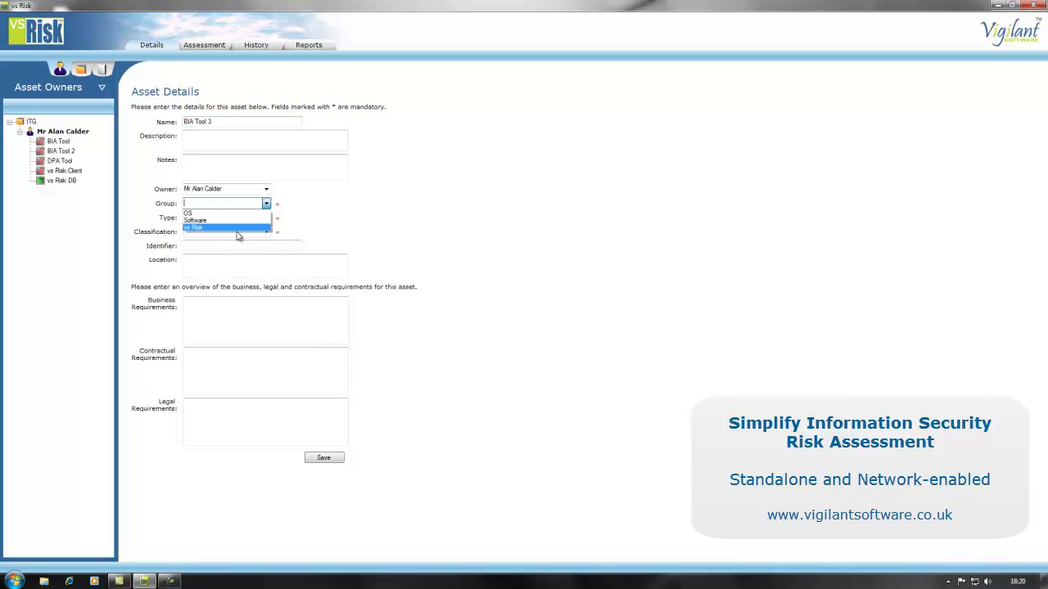
click(241, 236)
click(265, 204)
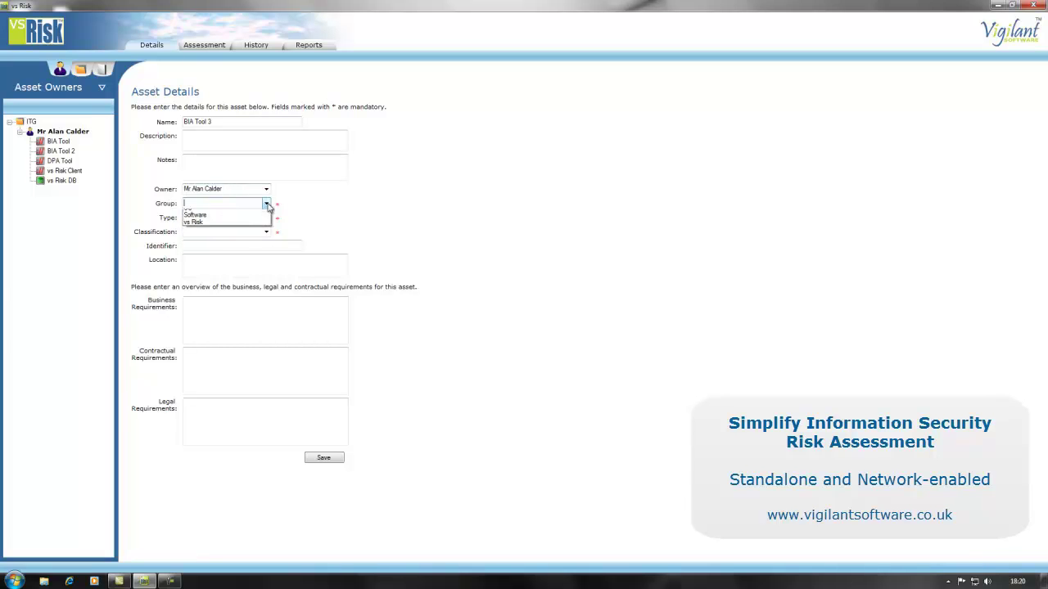
click(249, 227)
click(267, 218)
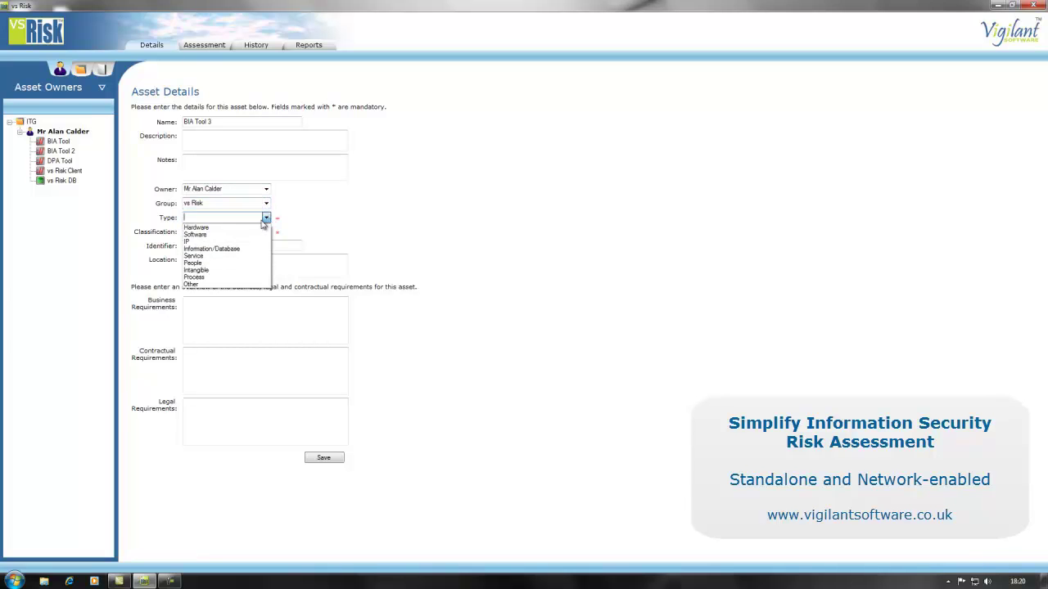
click(227, 235)
click(266, 234)
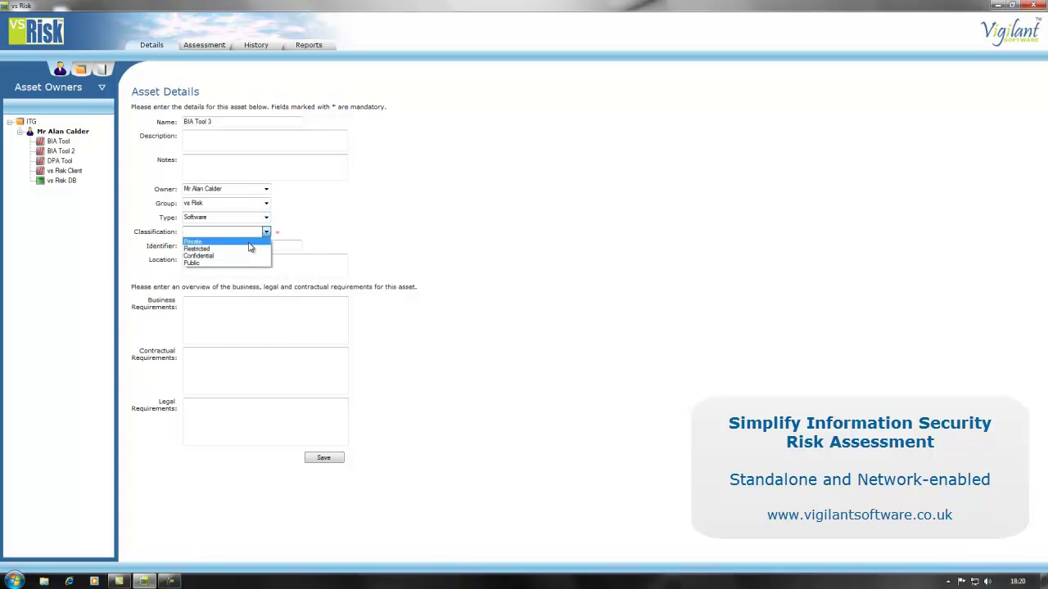
click(244, 248)
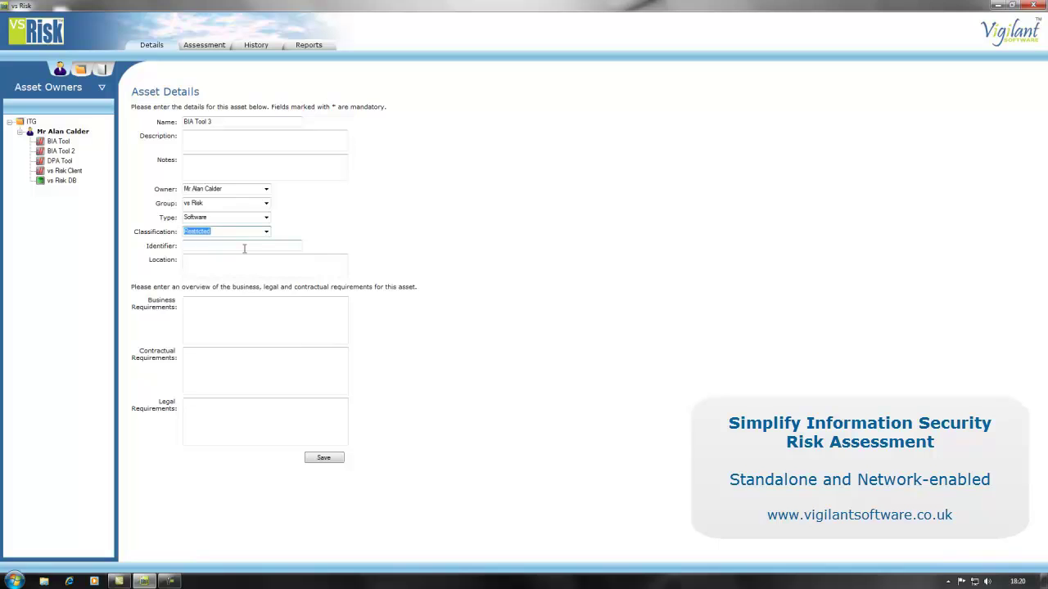
click(318, 460)
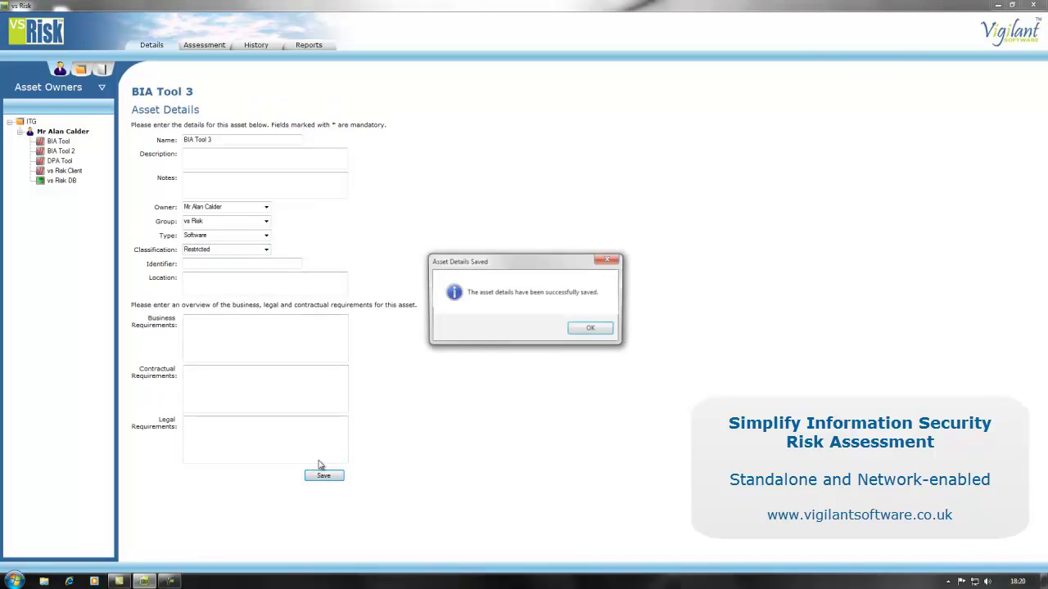
Dismiss the saved message and view BIA Tool 3's Assessments Overview.
click(594, 329)
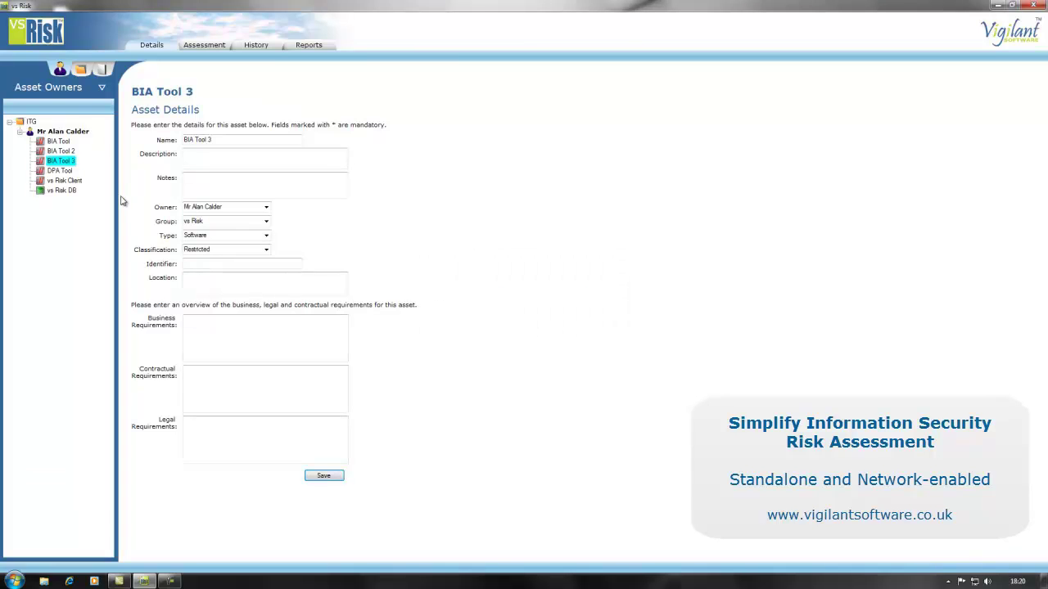
right_click(56, 162)
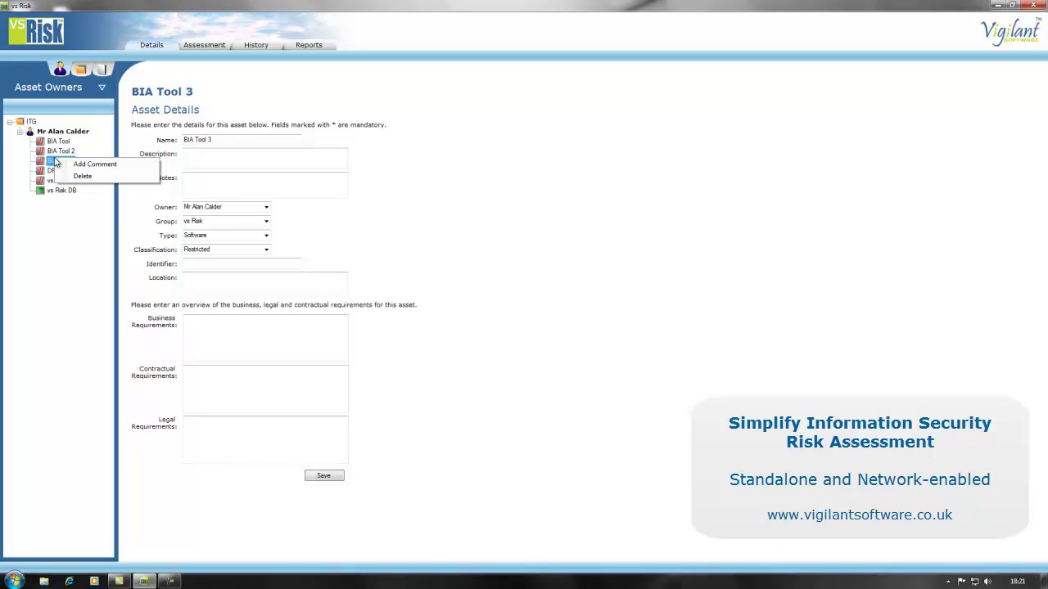
click(208, 46)
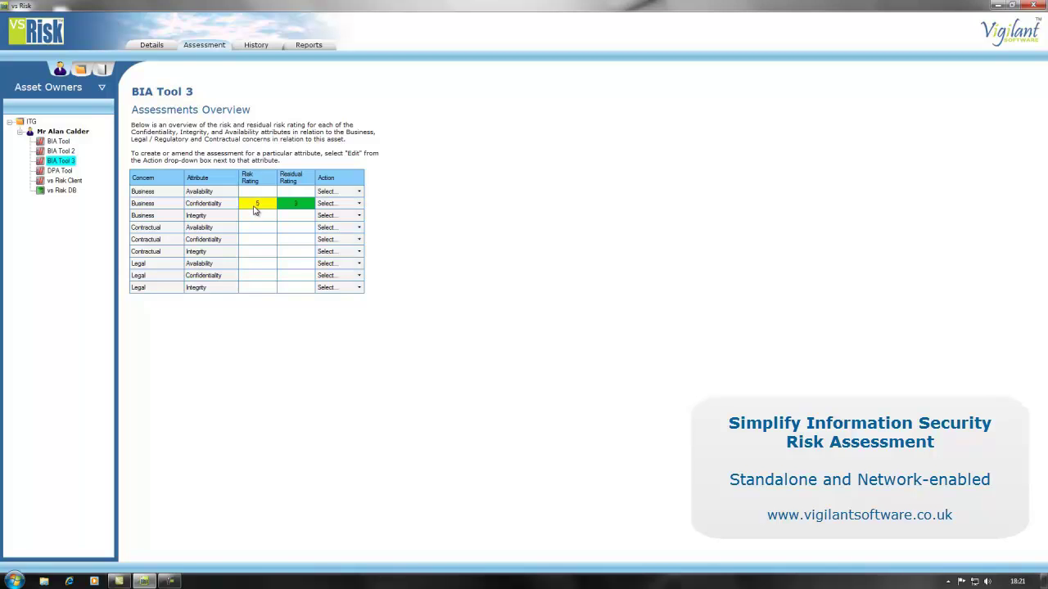
Switch the navigator to Asset Groups and open the vs Risk group's assessments overview.
click(77, 136)
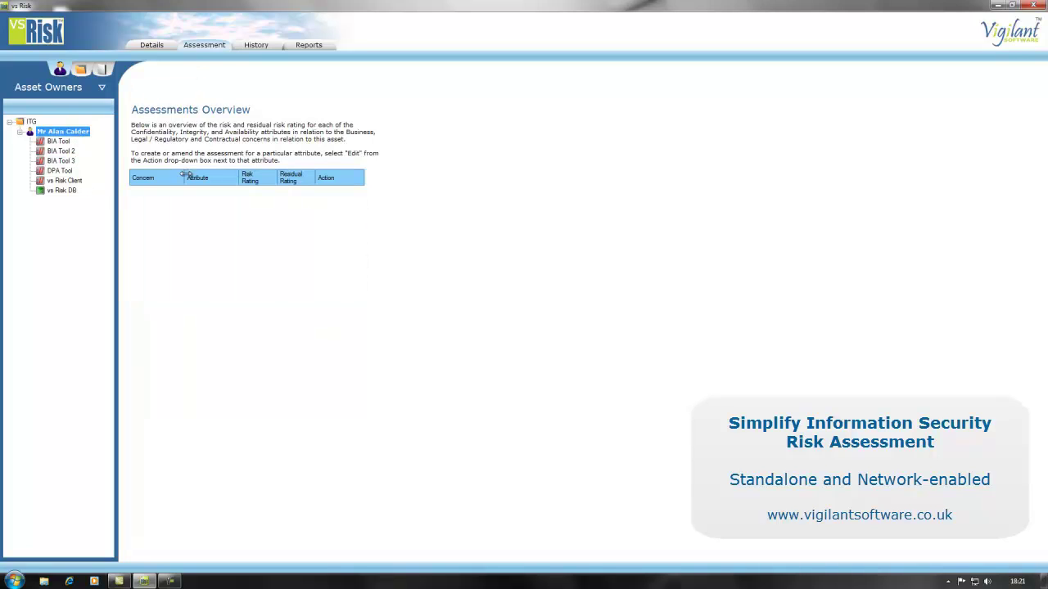
click(214, 50)
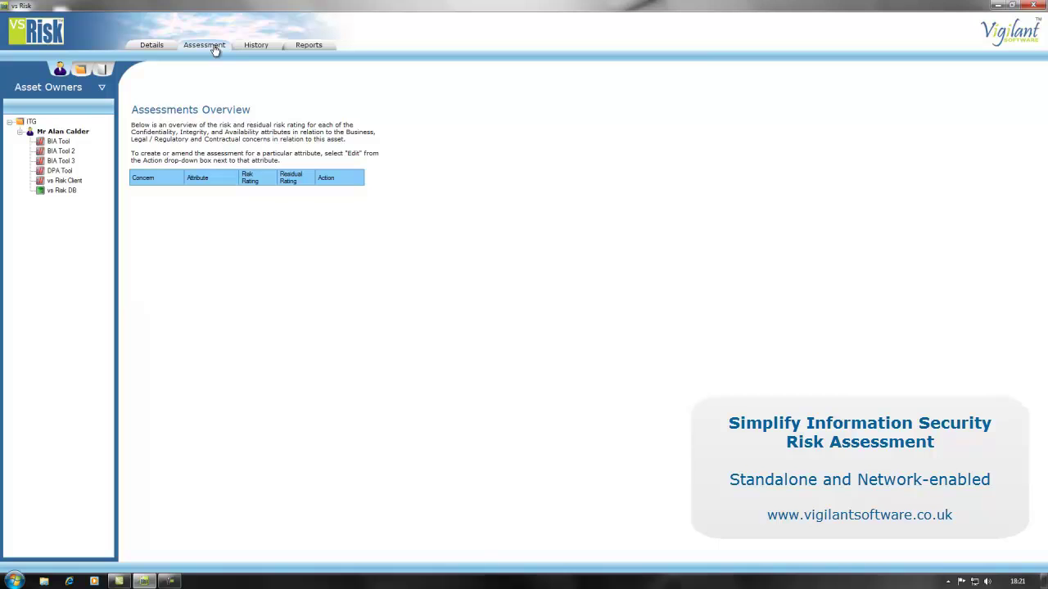
click(82, 132)
double_click(82, 132)
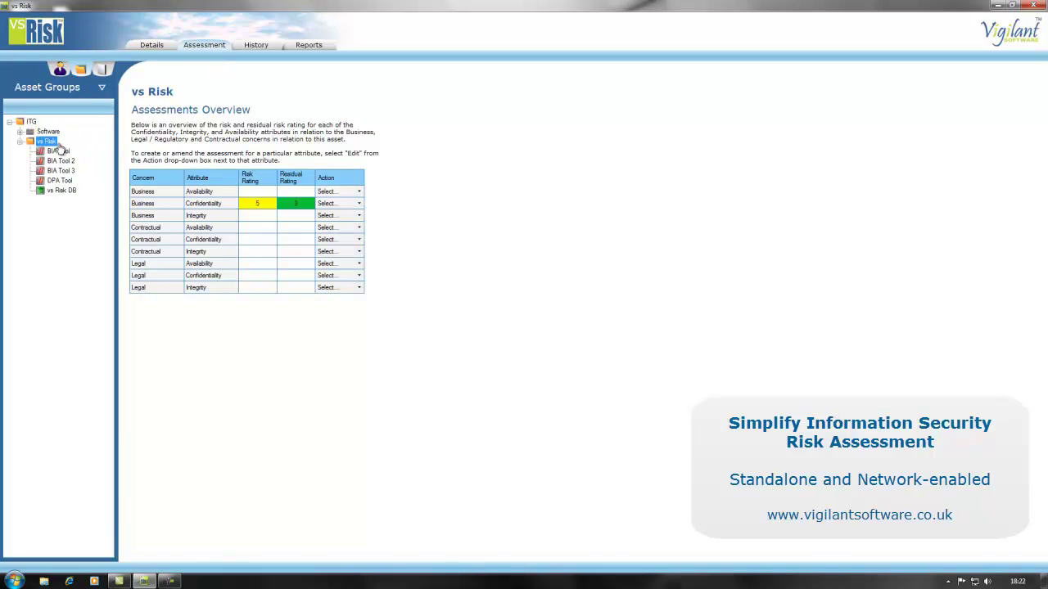